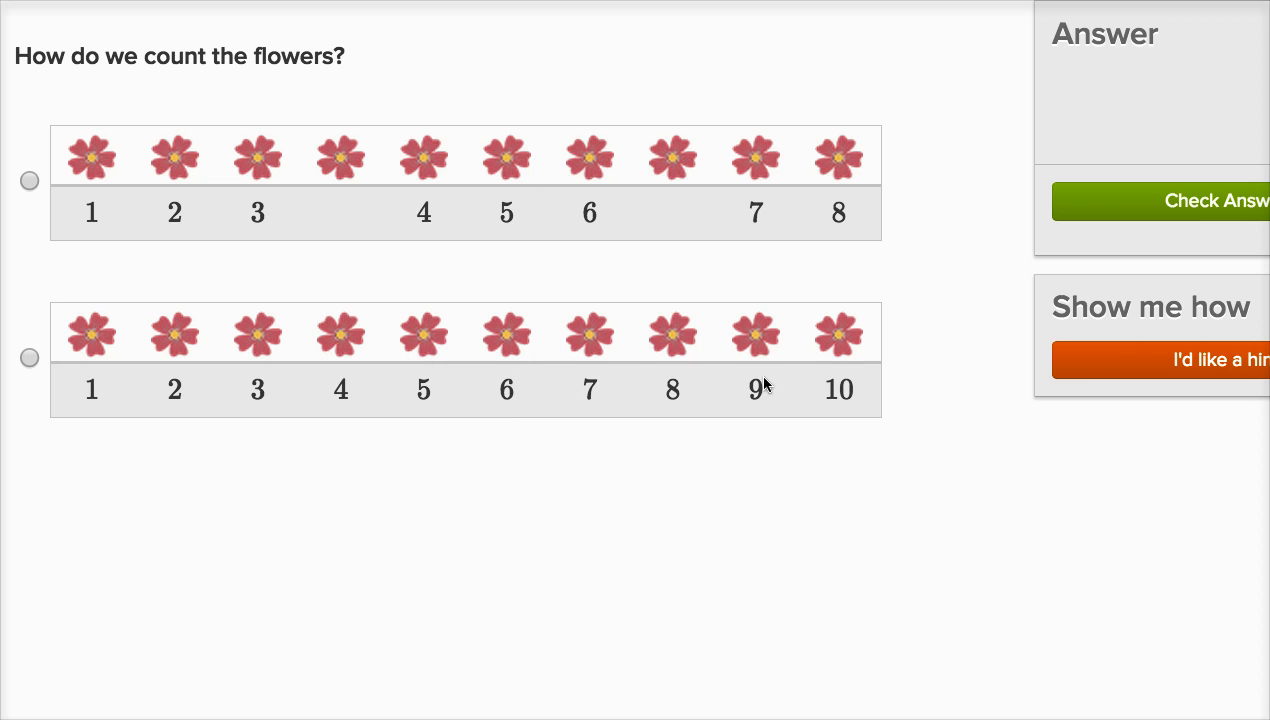
Step: Submit the row counting the flowers 1 to 10 as the answer
click(29, 359)
click(1093, 218)
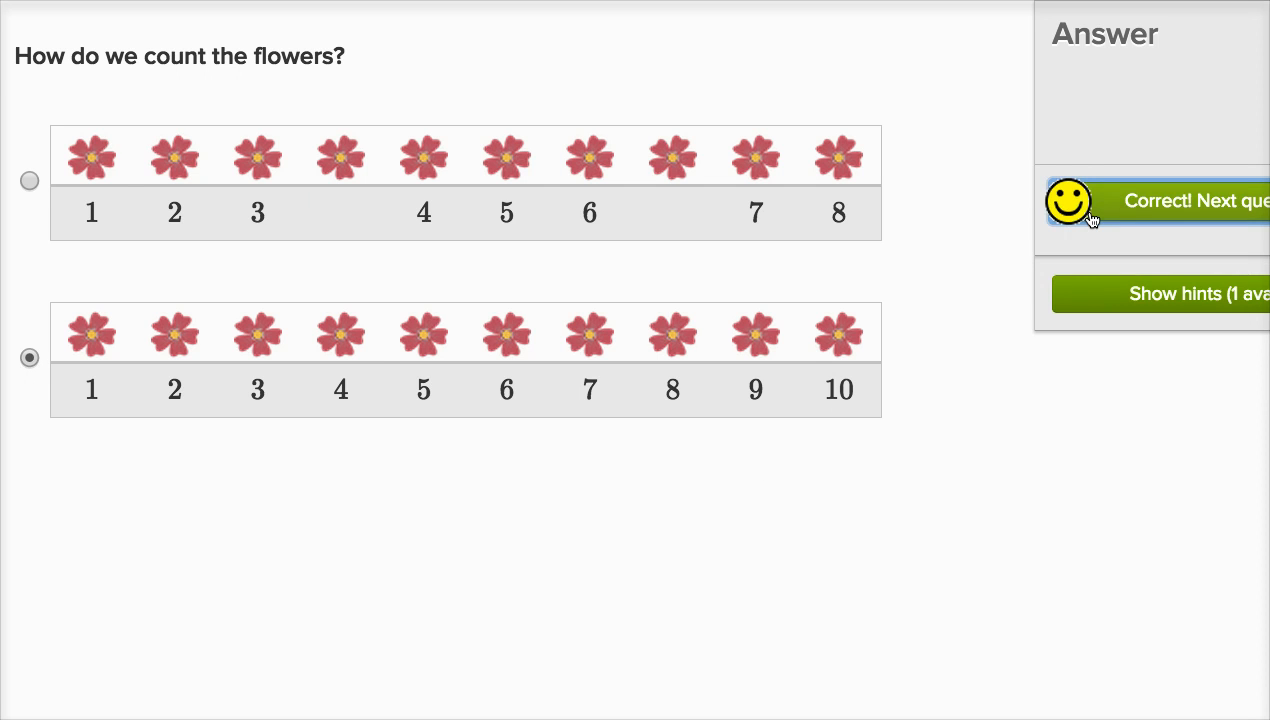
Step: Submit the row counting the mice 1 to 7, then advance to the ladybug question
click(1090, 205)
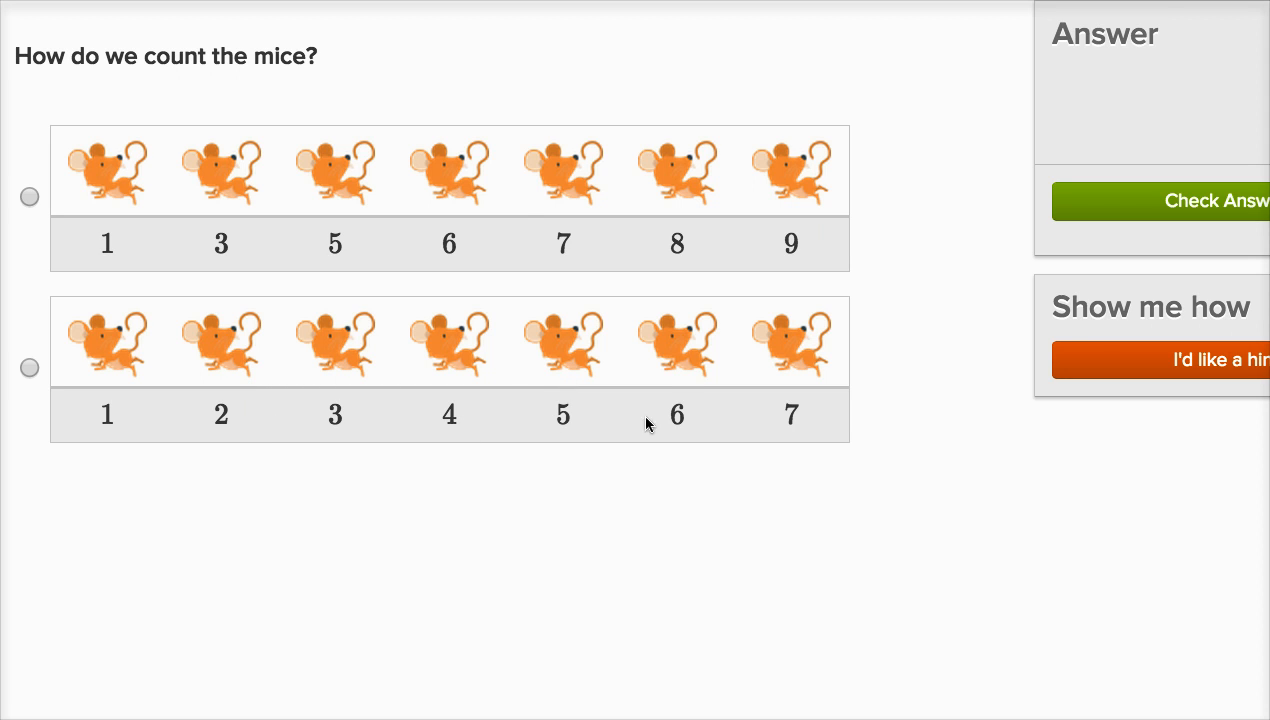
click(29, 368)
click(1120, 206)
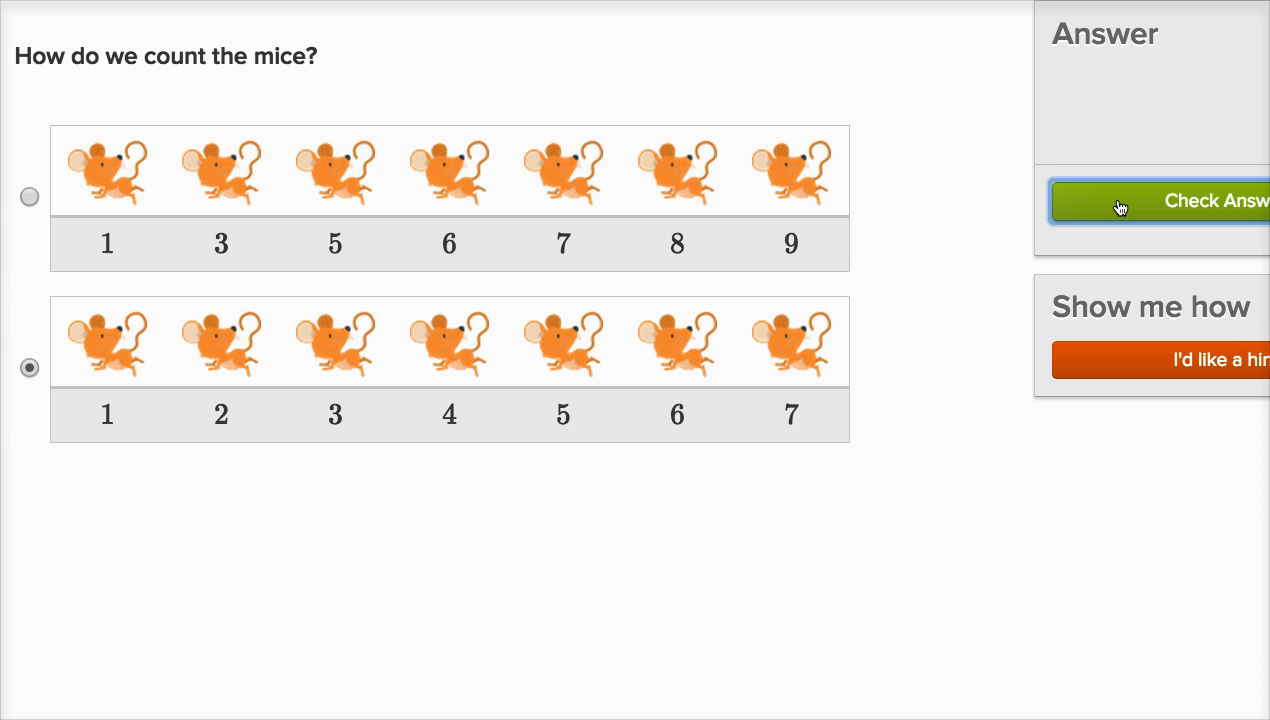
click(1120, 206)
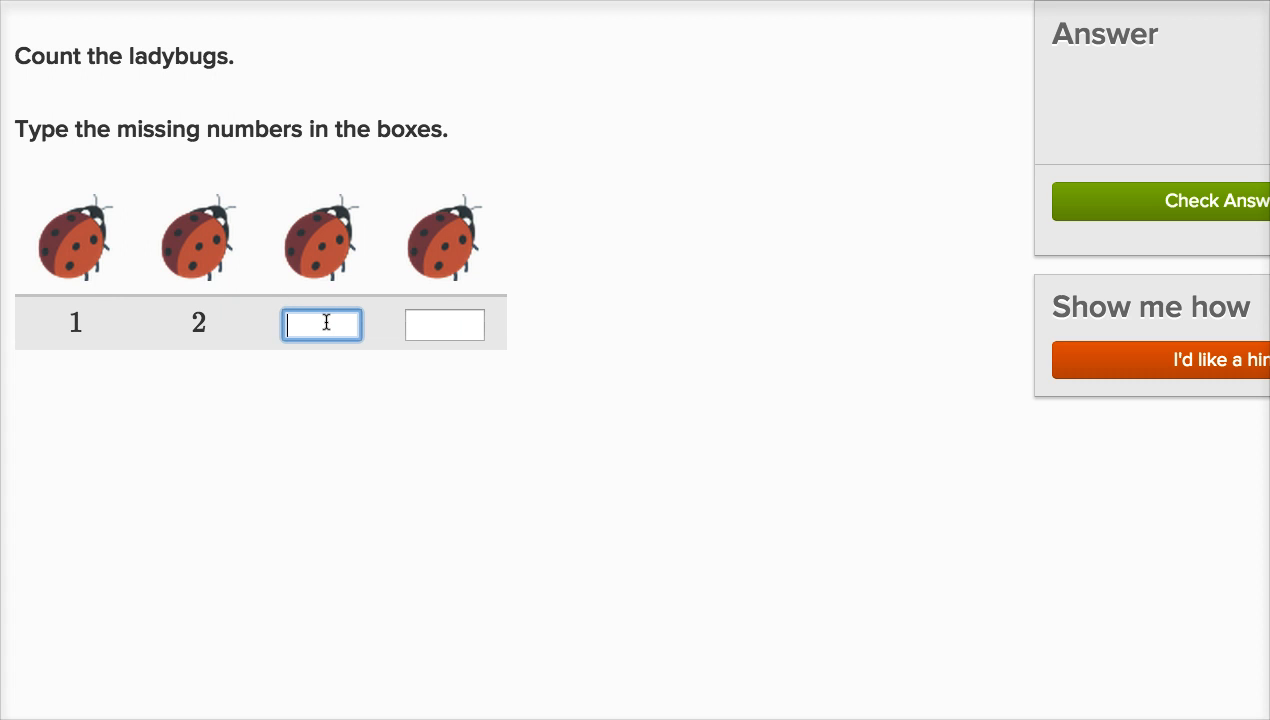
text(3)
Step: Submit the missing ladybug counts 3 and 4 and advance once marked correct
click(447, 322)
text(4)
click(1113, 205)
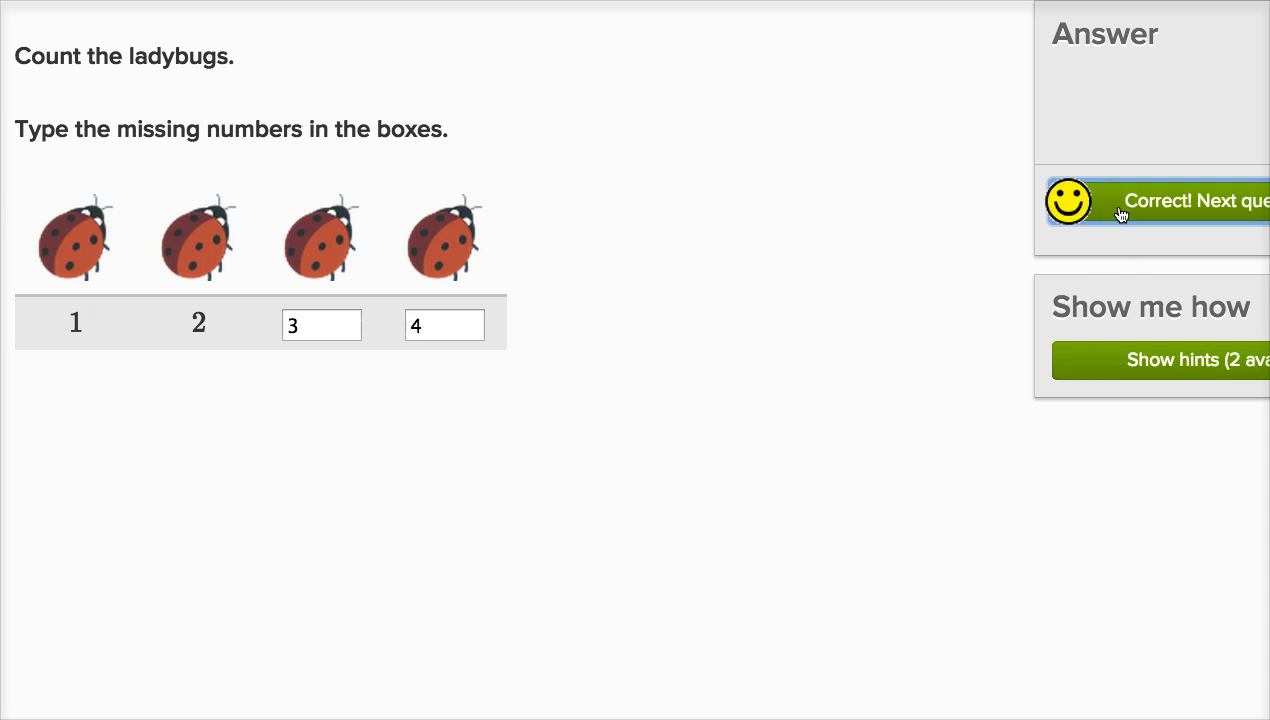
click(1121, 213)
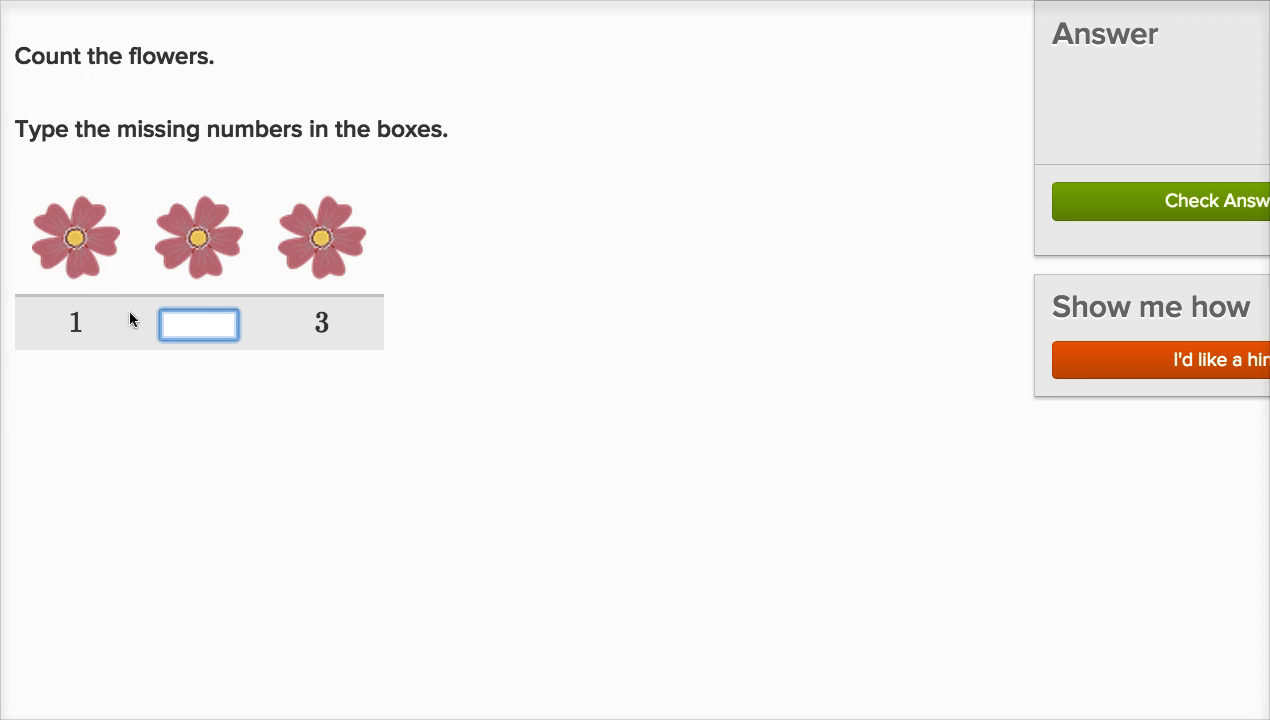
text(2)
Step: Submit the missing flower count 2 and advance once marked correct
click(1115, 201)
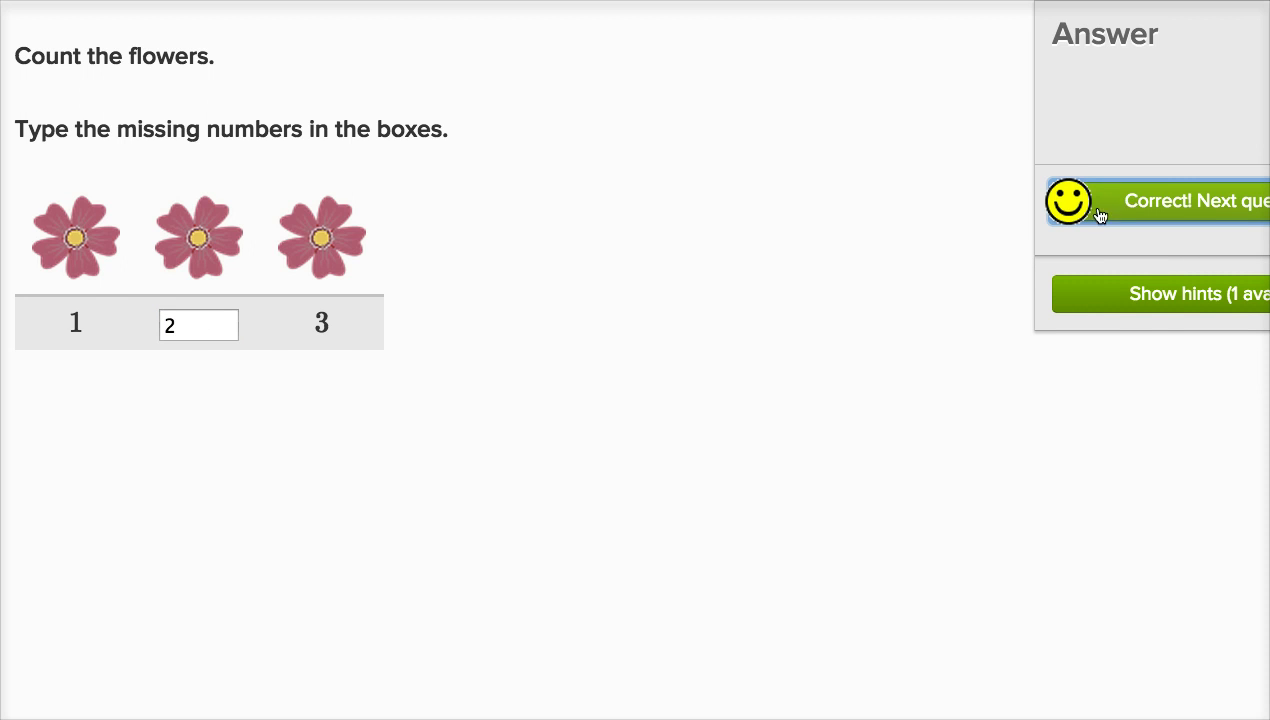
click(1090, 212)
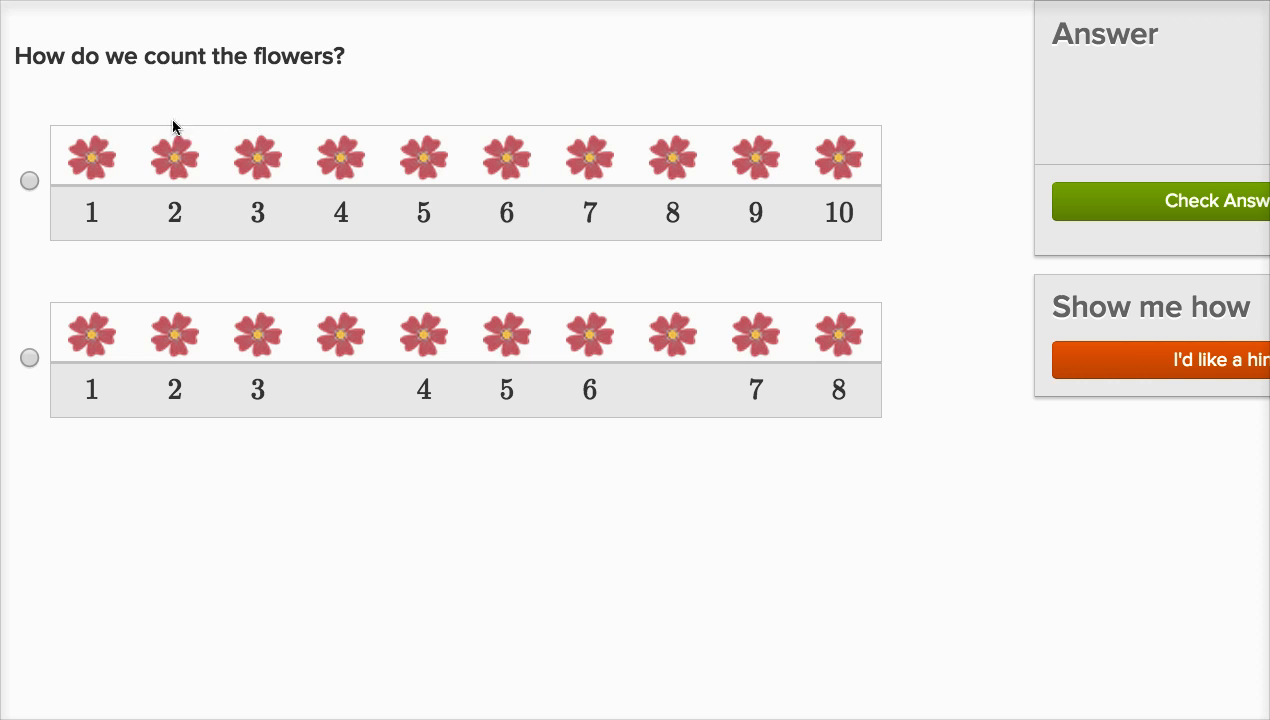
Step: Submit the top row counting the flowers 1 to 10 as the answer
click(29, 180)
click(1150, 201)
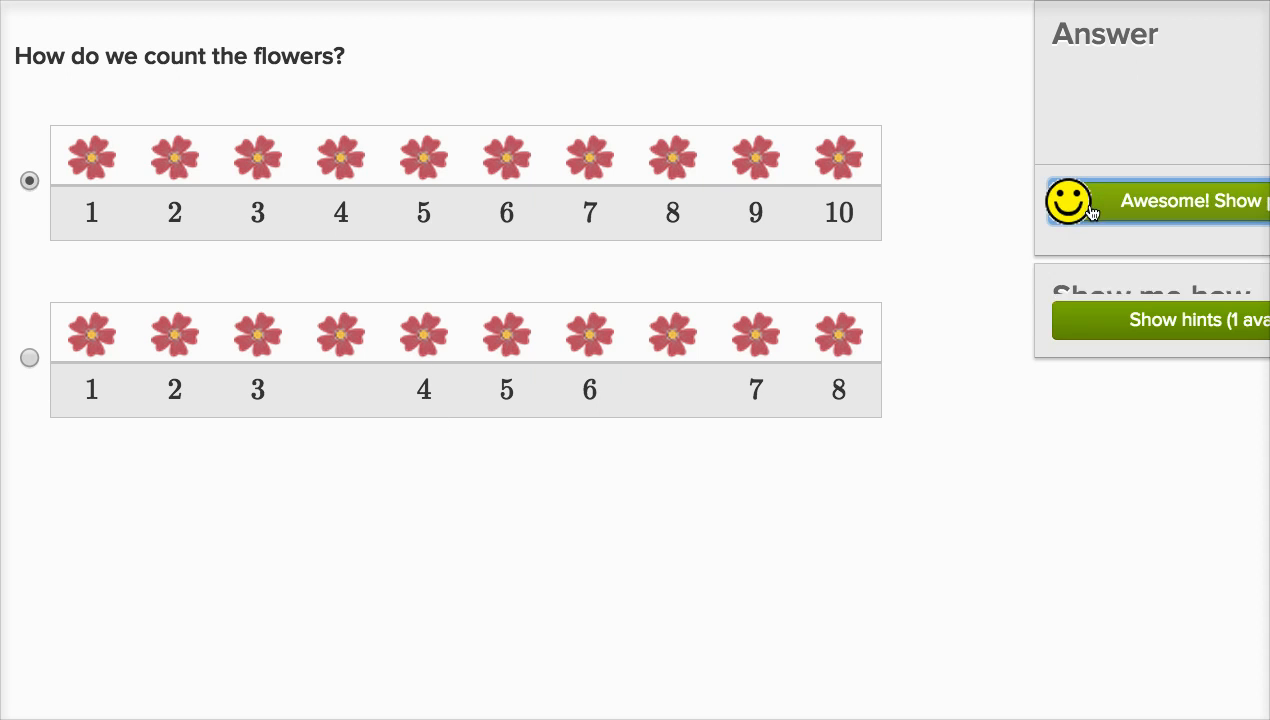